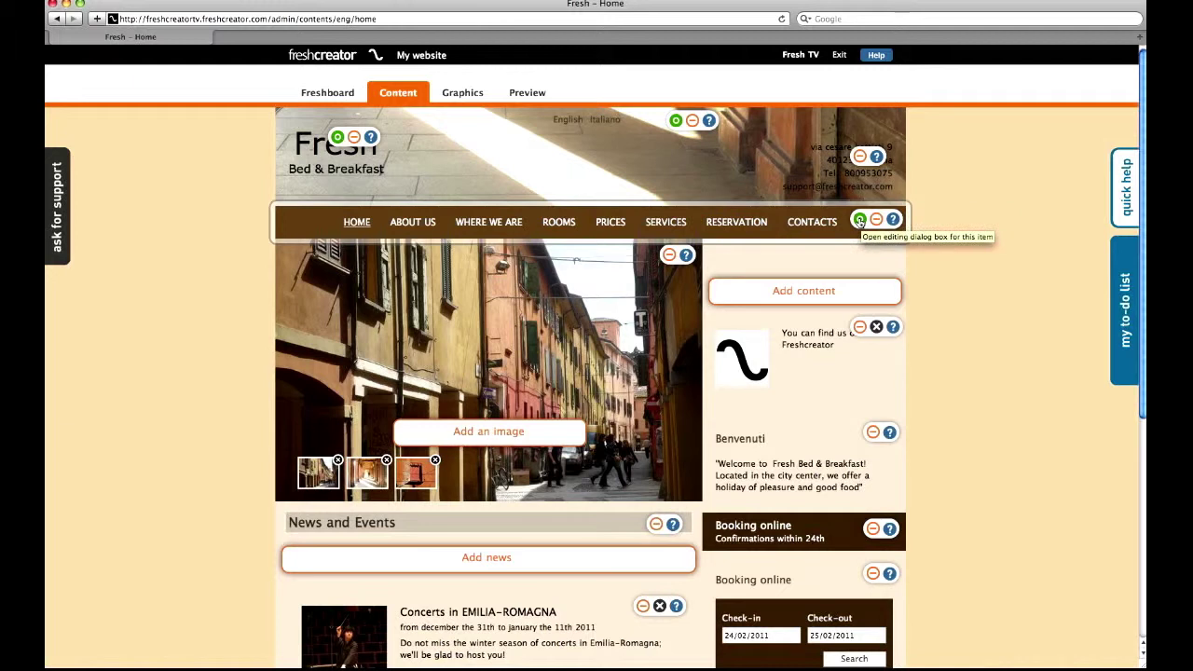
Rename the Rooms page to "Apartments" in the English navigation menu and publish the new name.
click(860, 220)
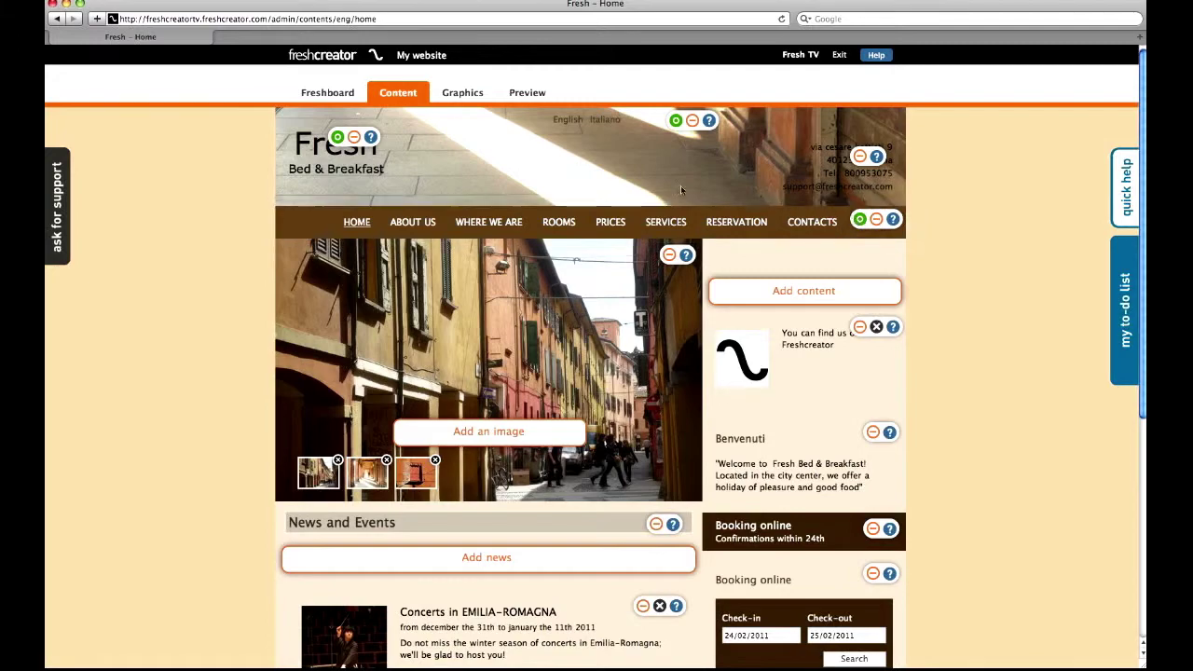
click(314, 222)
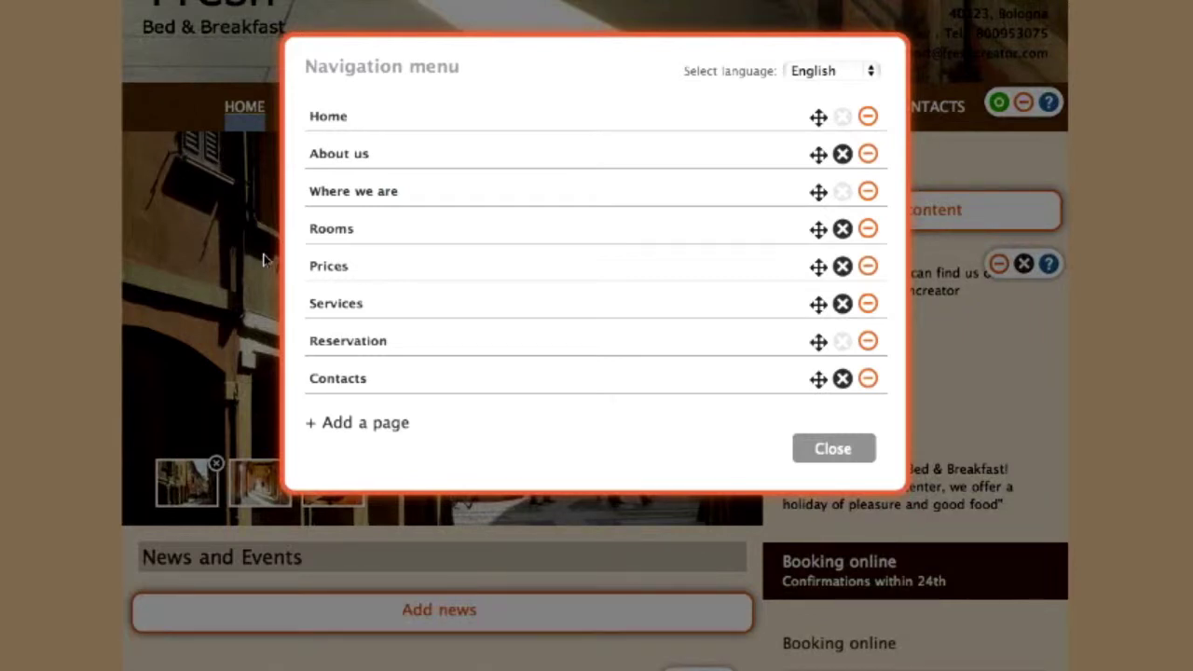
click(343, 231)
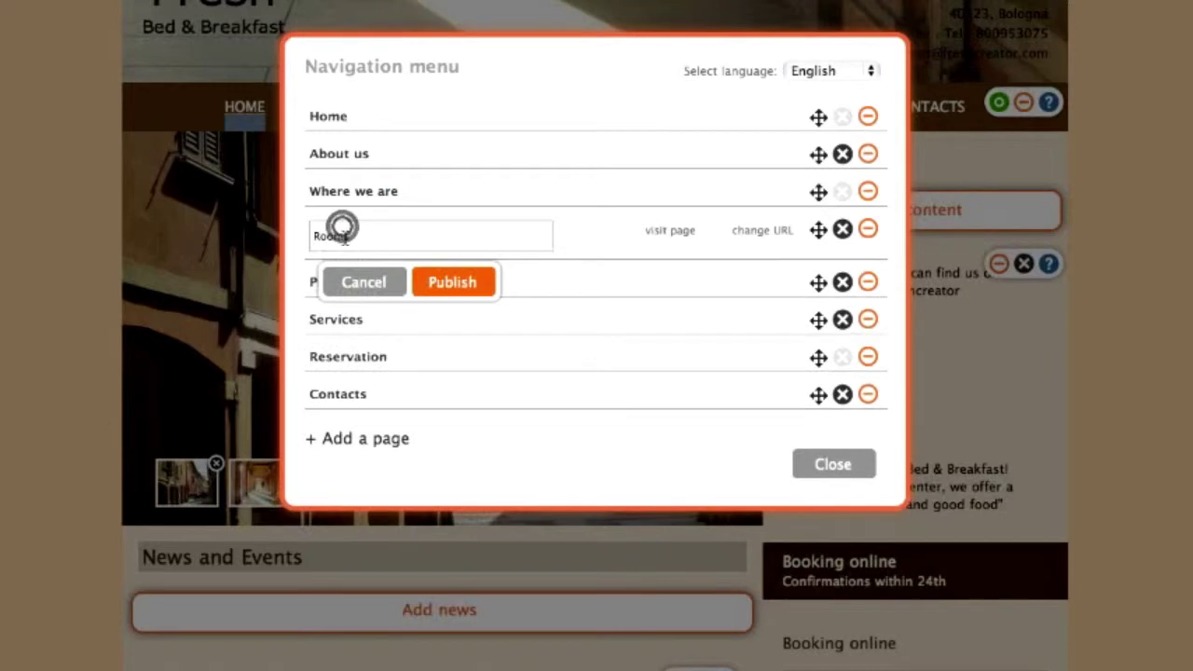
text(Apartments)
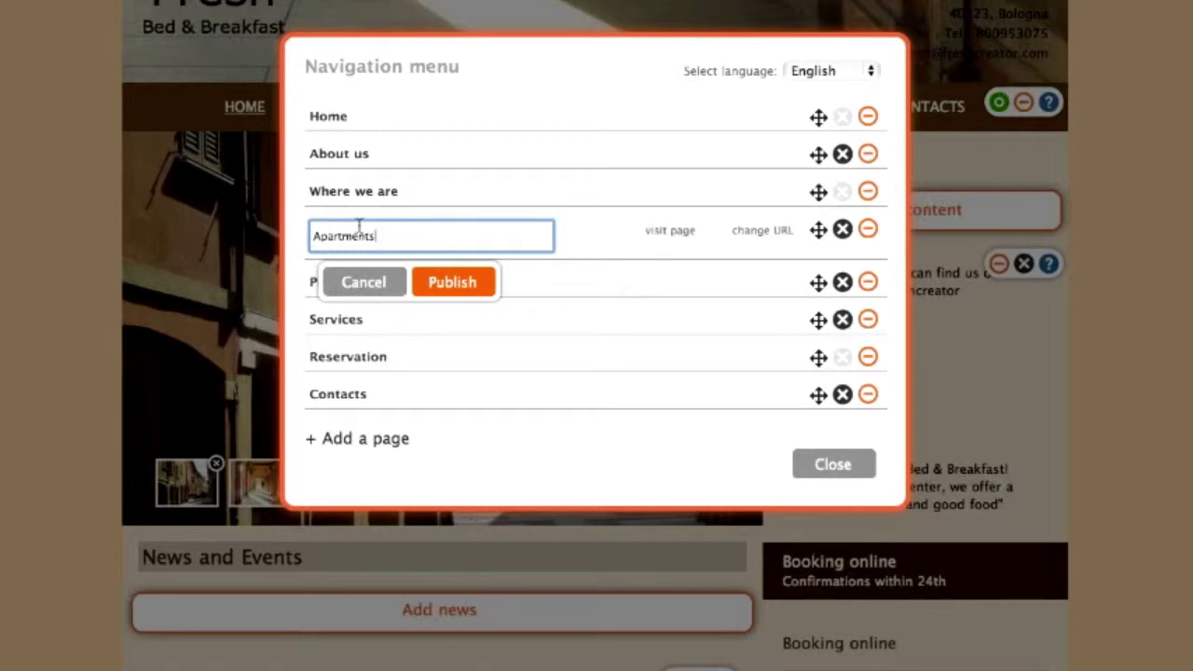
click(449, 281)
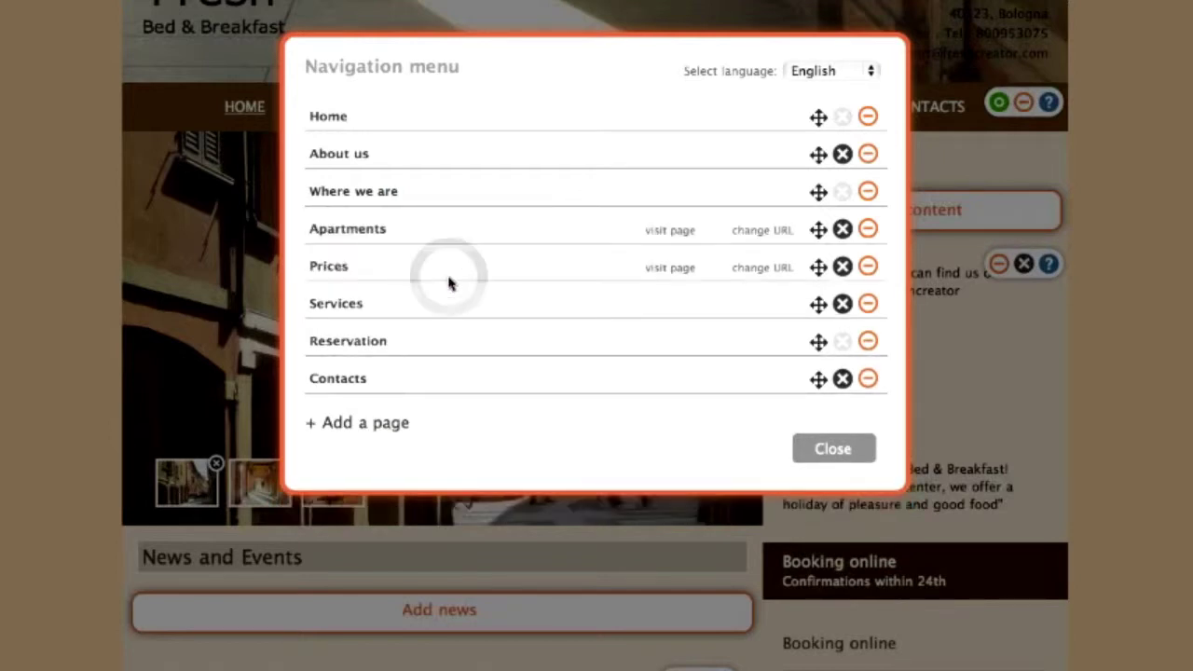
Rename the Camere page to "Appartamenti" in the Italian navigation menu, publish it and close the menu editor.
click(820, 74)
click(819, 90)
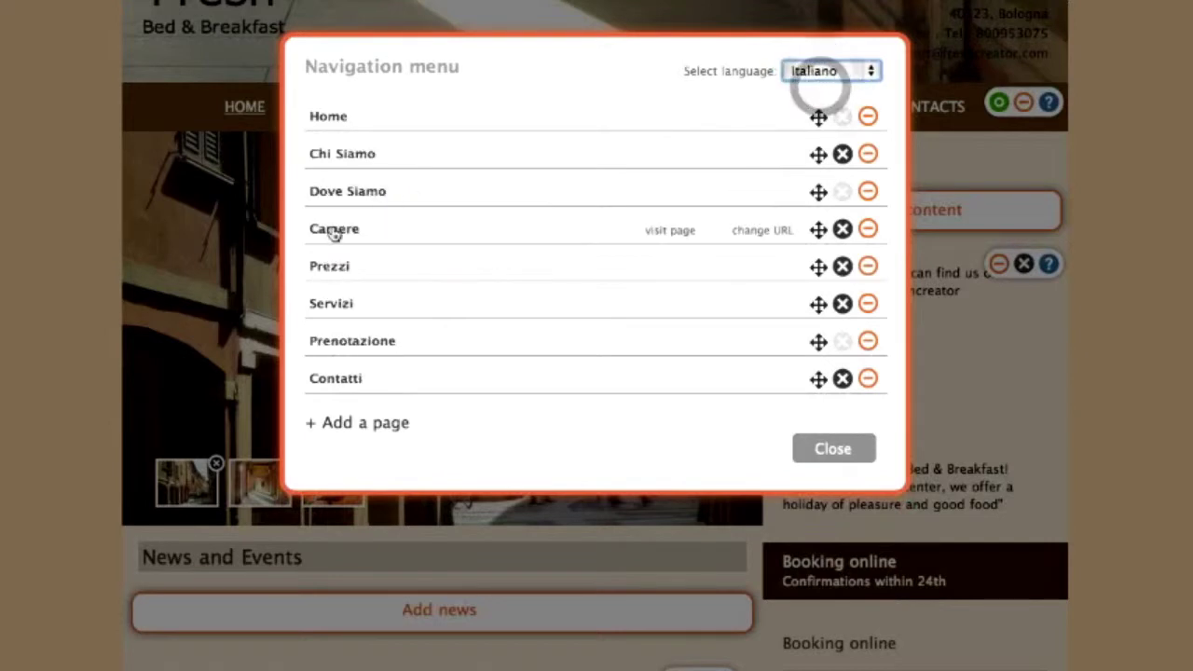
click(320, 231)
text(Appart)
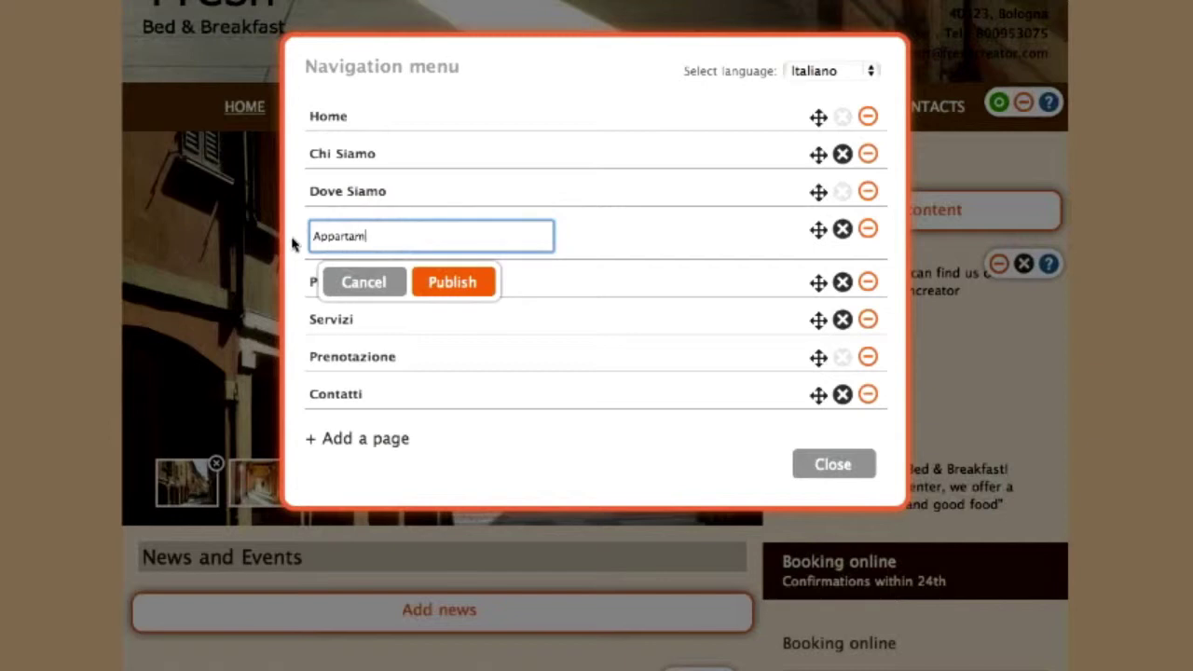
click(431, 280)
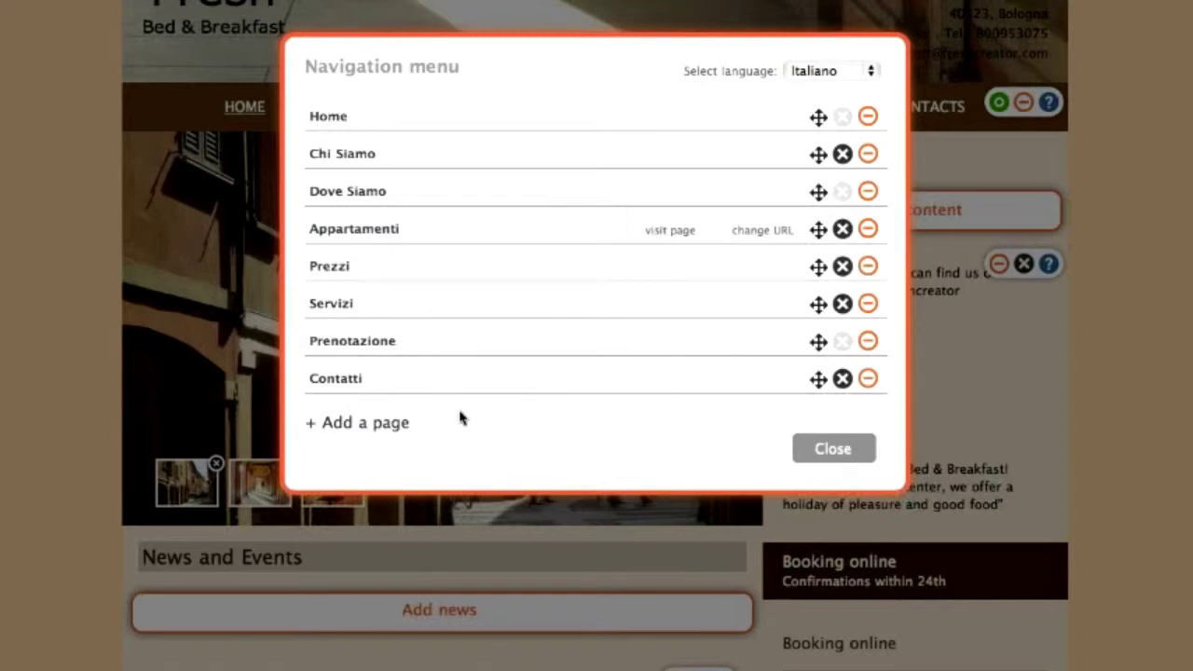
click(815, 454)
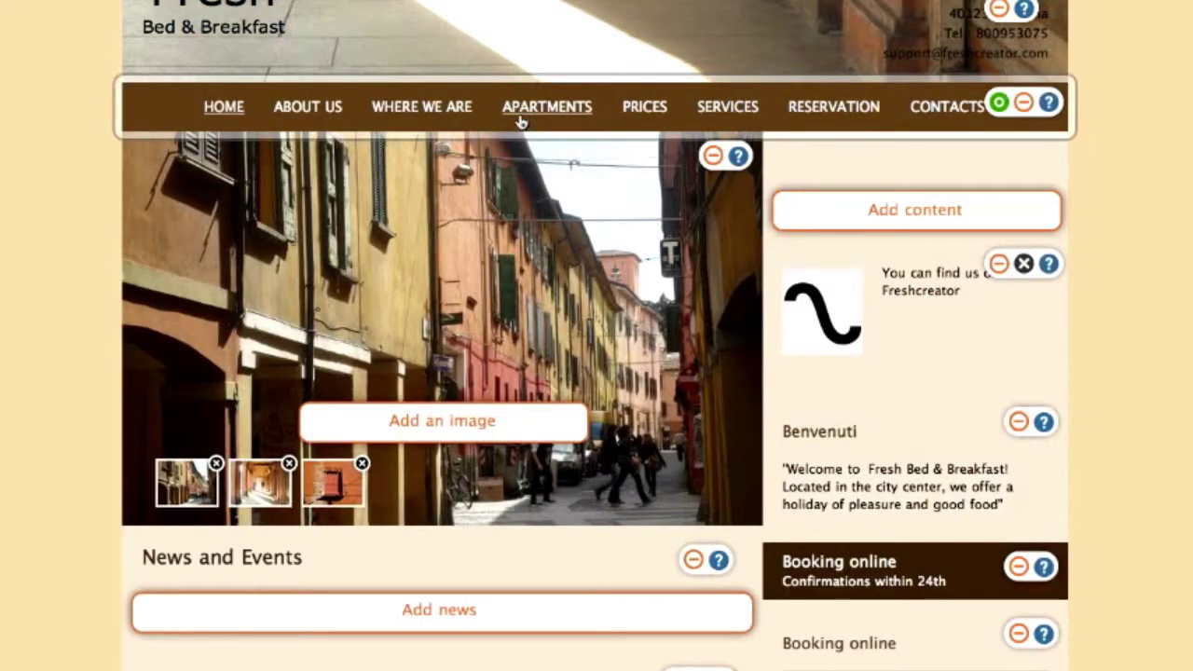
Reorder the navigation menu so Apartments follows Services, and make Where we are a subpage of About us.
click(1000, 105)
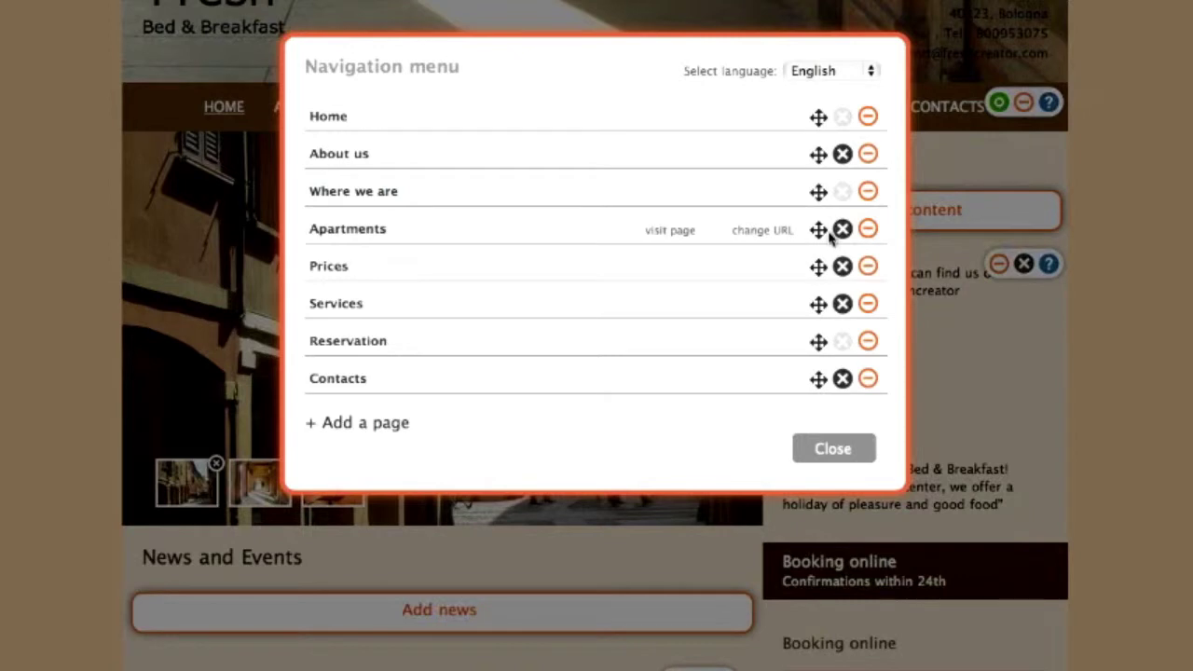
drag(819, 229, 807, 290)
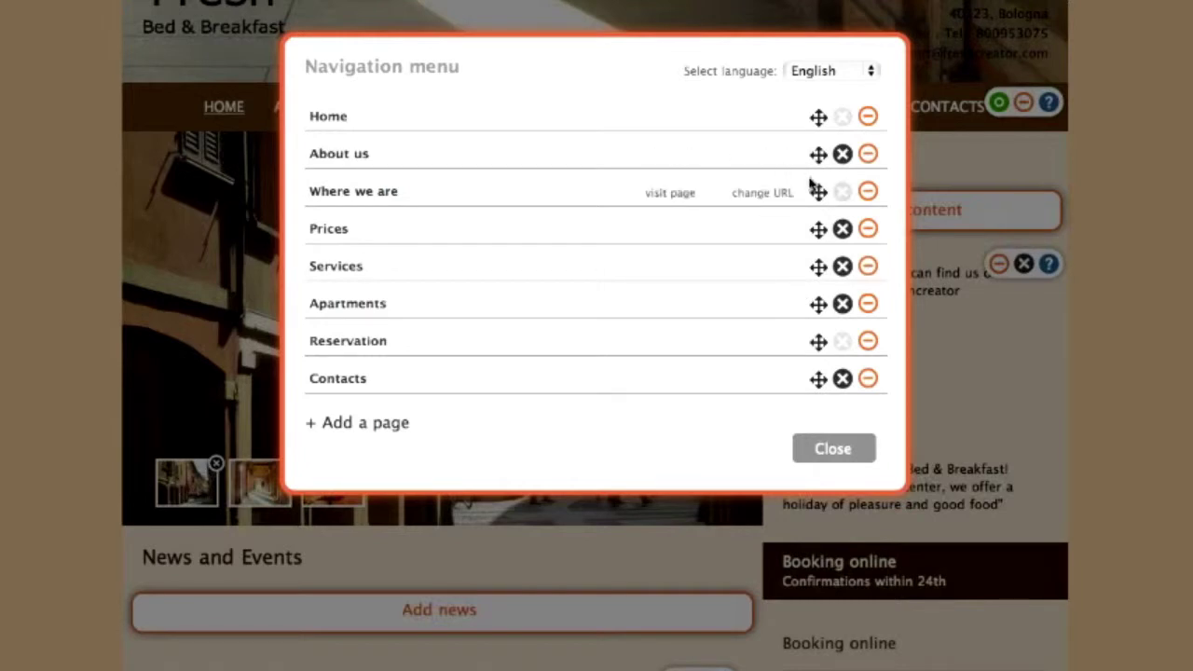
drag(817, 193, 815, 153)
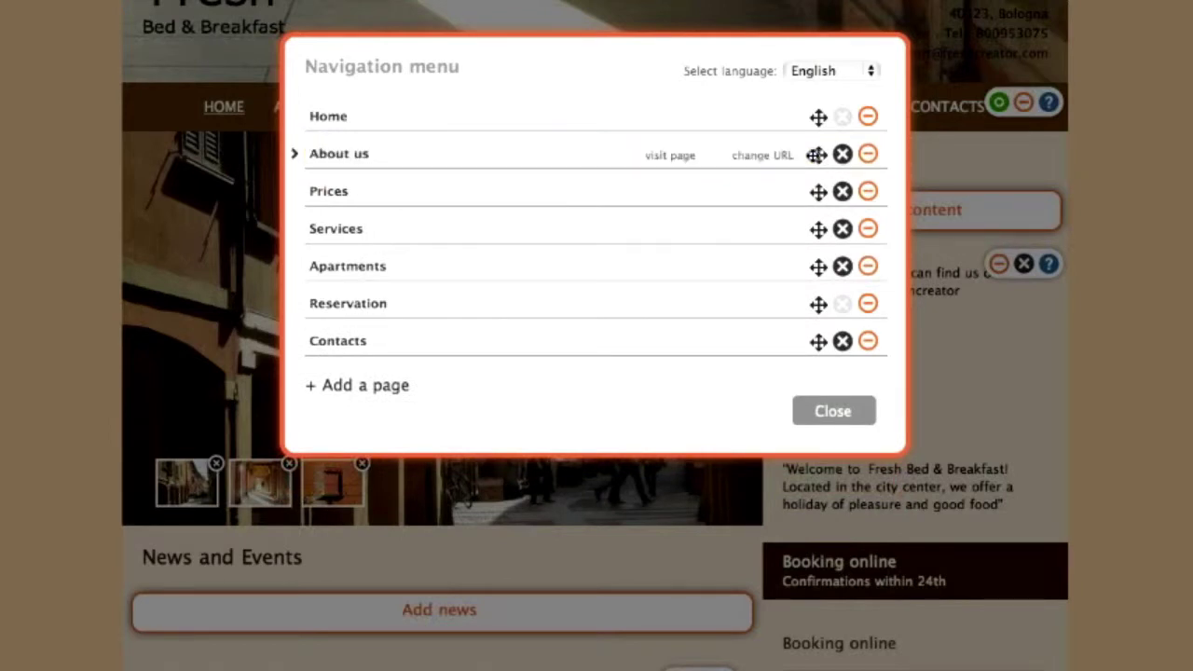
click(295, 158)
mouse_move(408, 196)
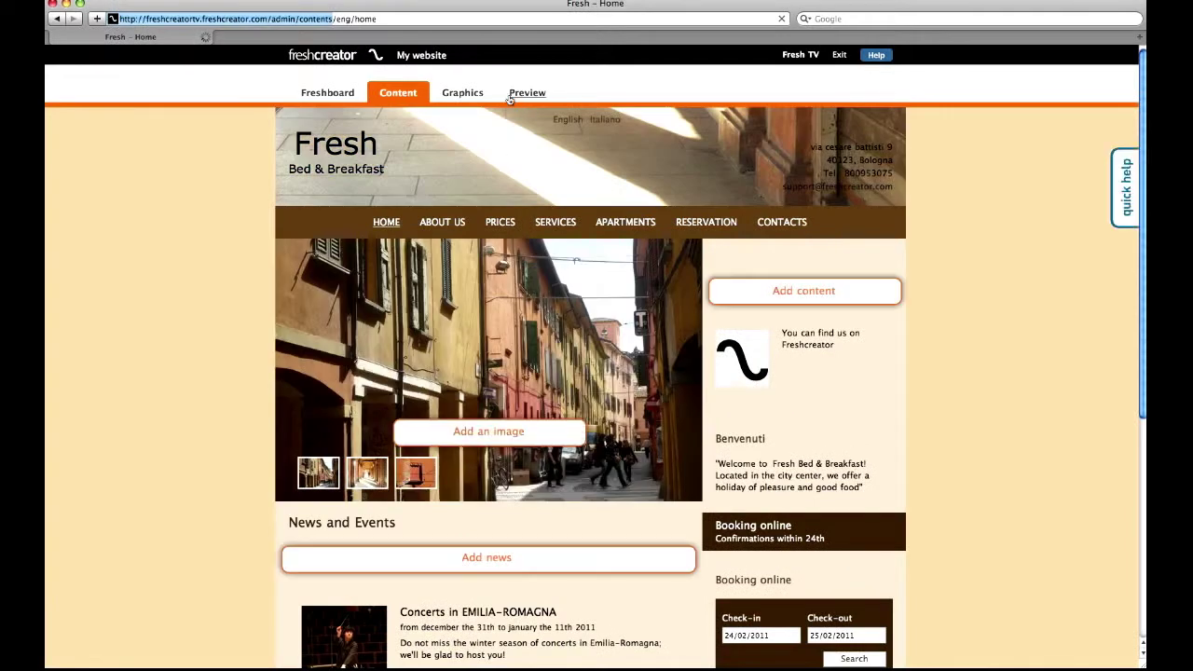
Check the About us submenu in the website preview and return to content editing.
click(524, 90)
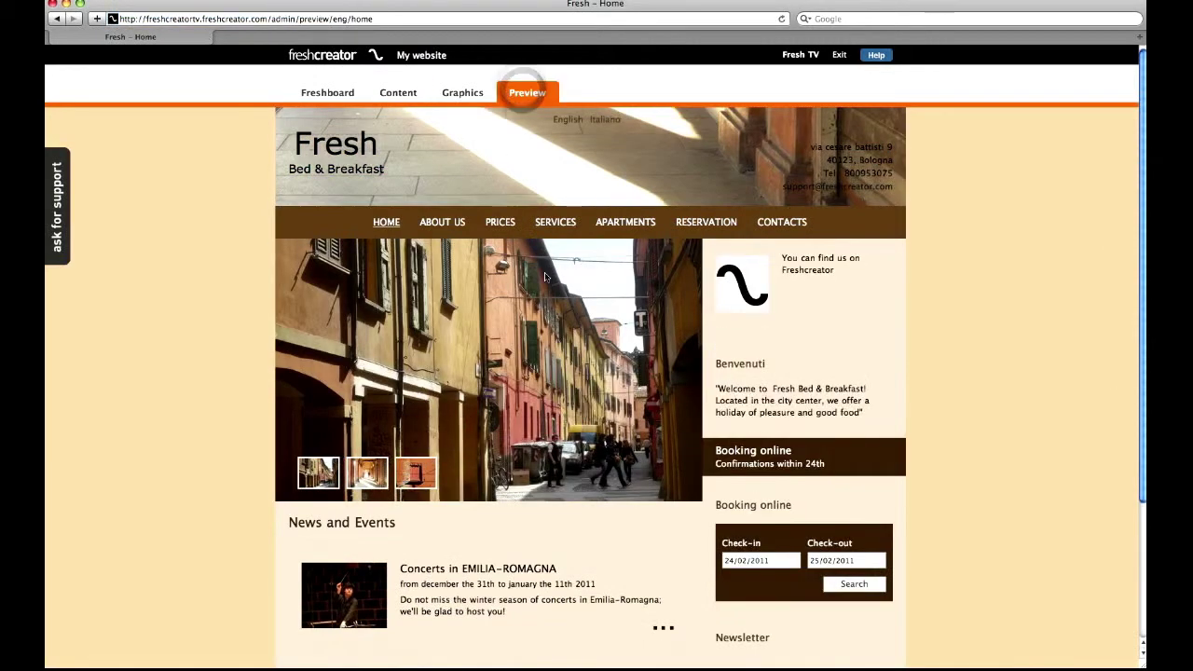
mouse_move(431, 230)
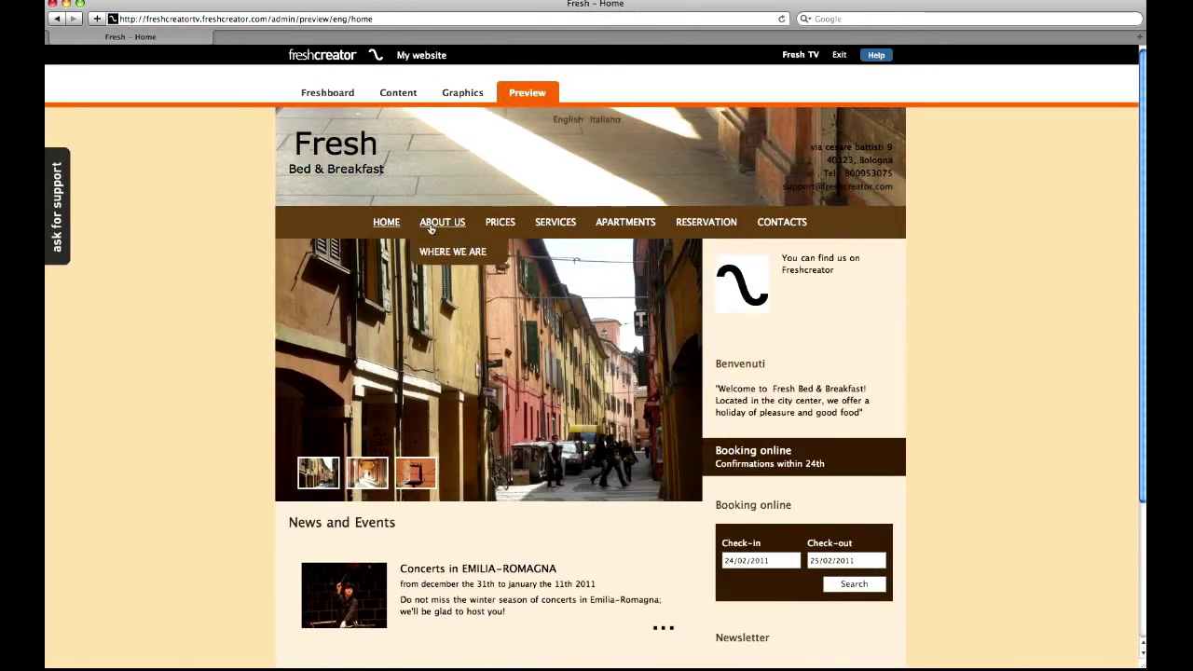
click(399, 92)
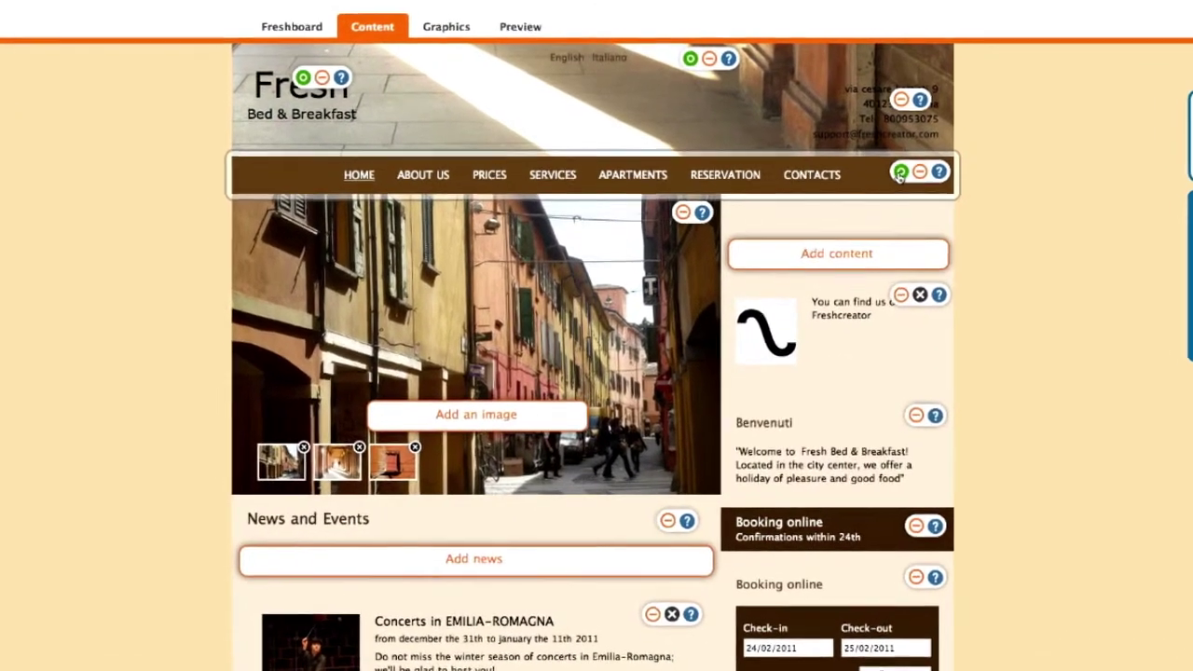
Start a new page in the navigation menu, named "New page" in English and "nuova pagina" in Italian.
click(862, 213)
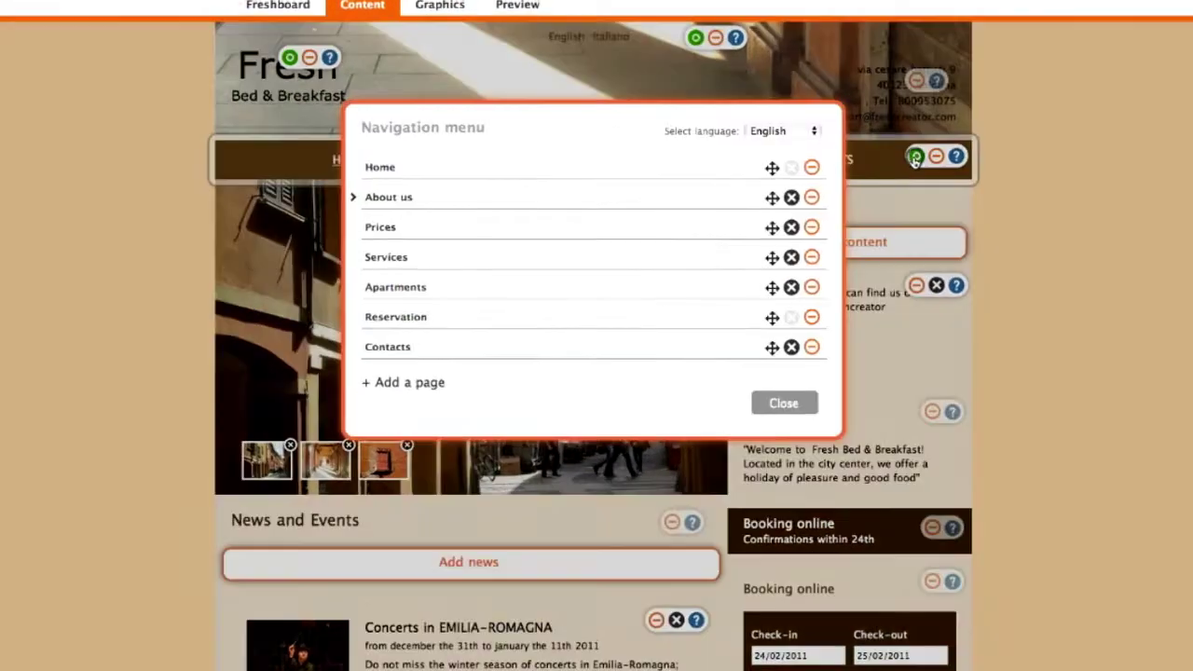
click(414, 382)
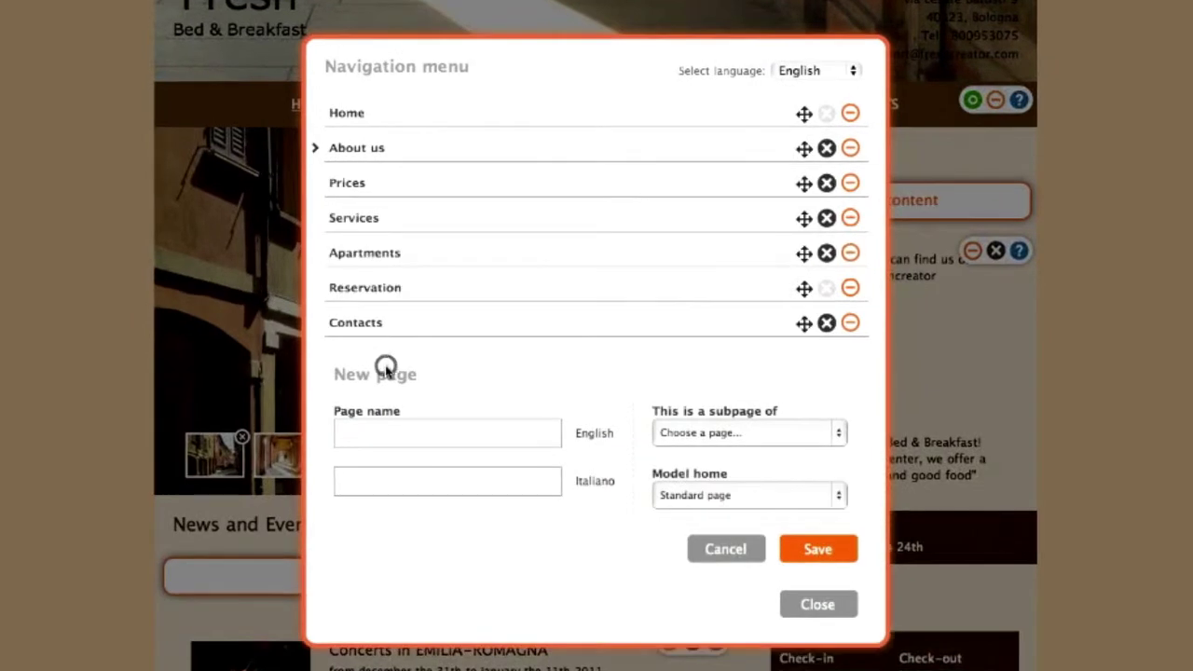
click(409, 436)
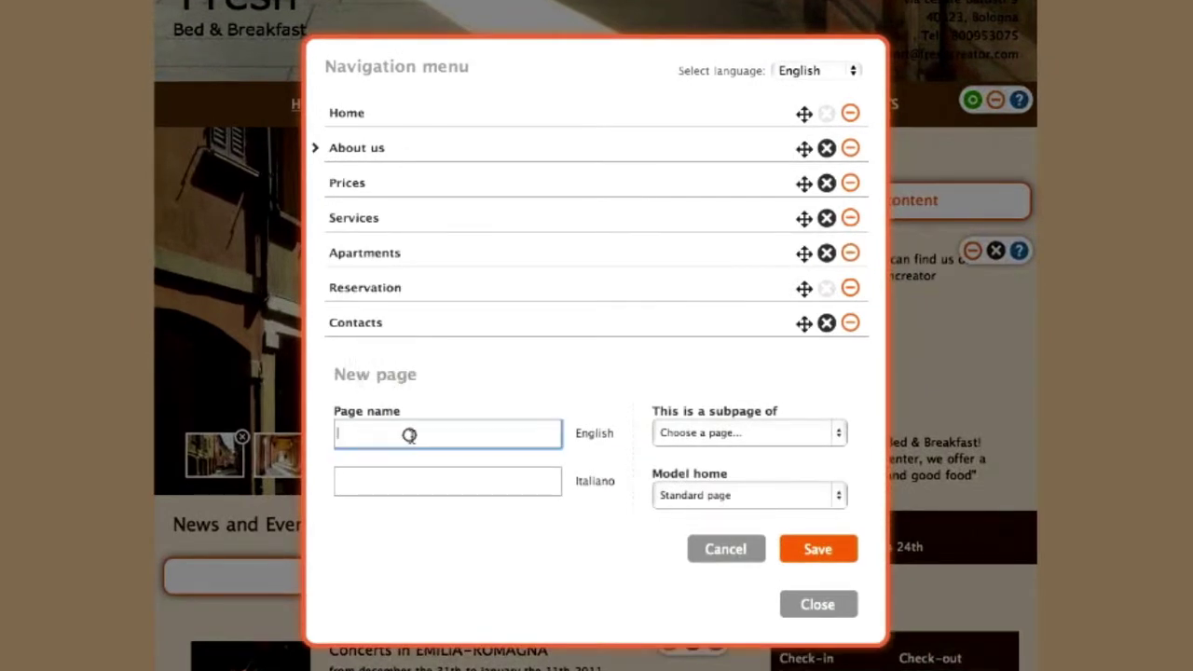
text(New page)
key(Tab)
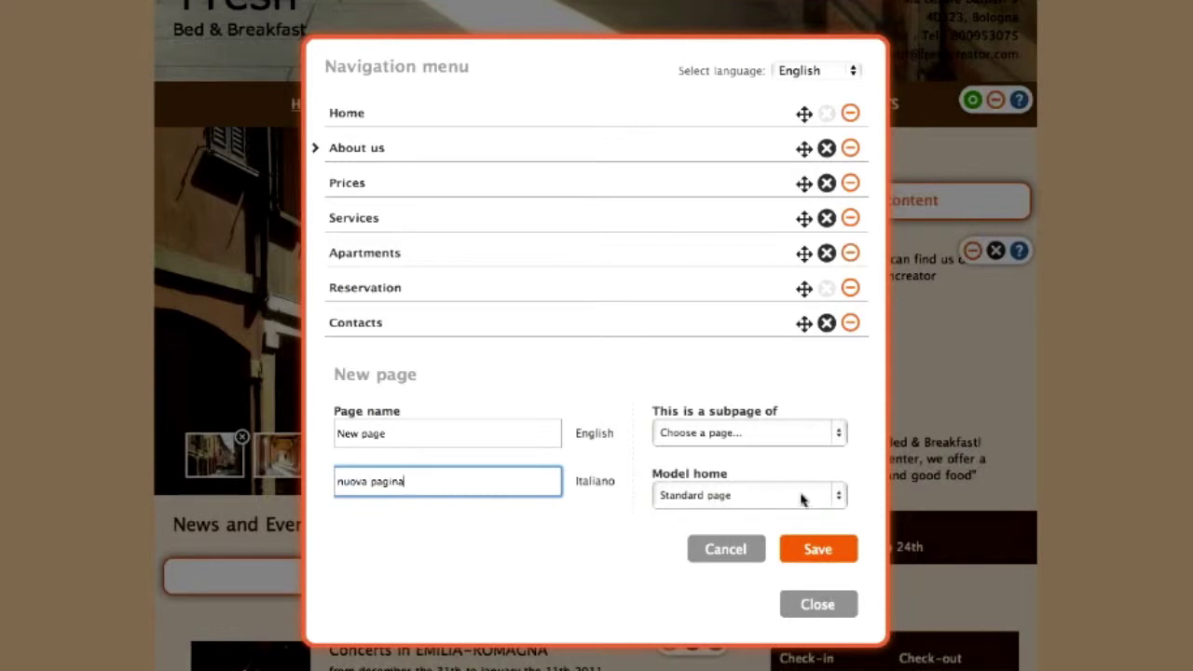
Base the new page on the Rooms page model without a parent page, save it and close the menu editor.
click(839, 497)
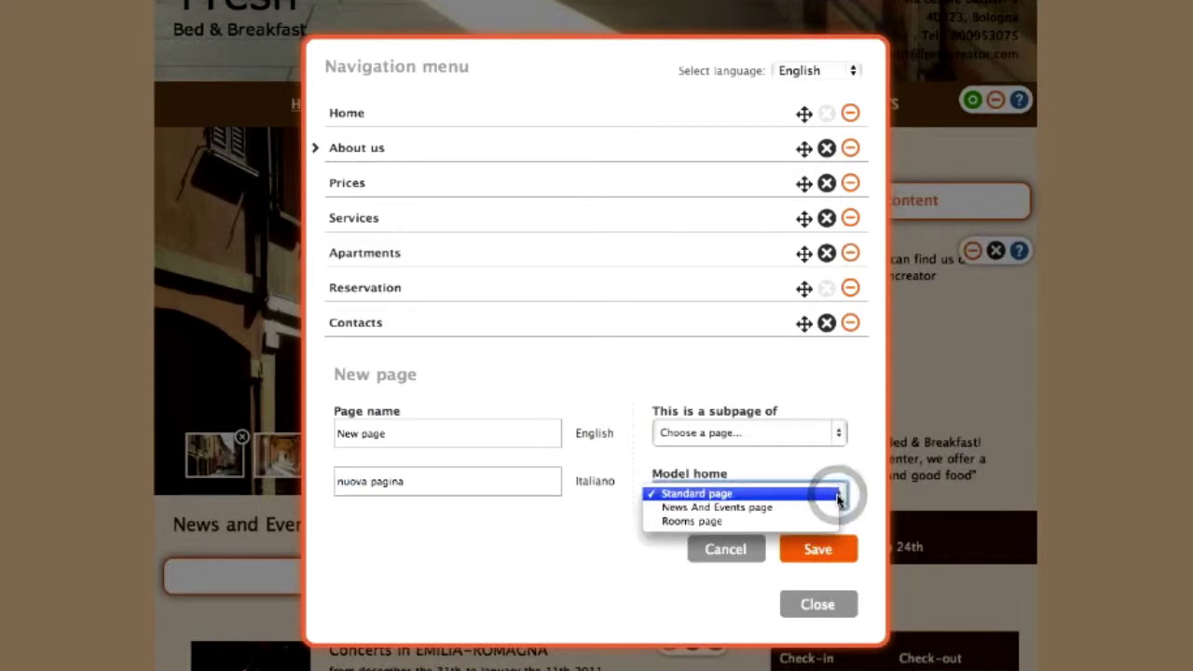
click(746, 523)
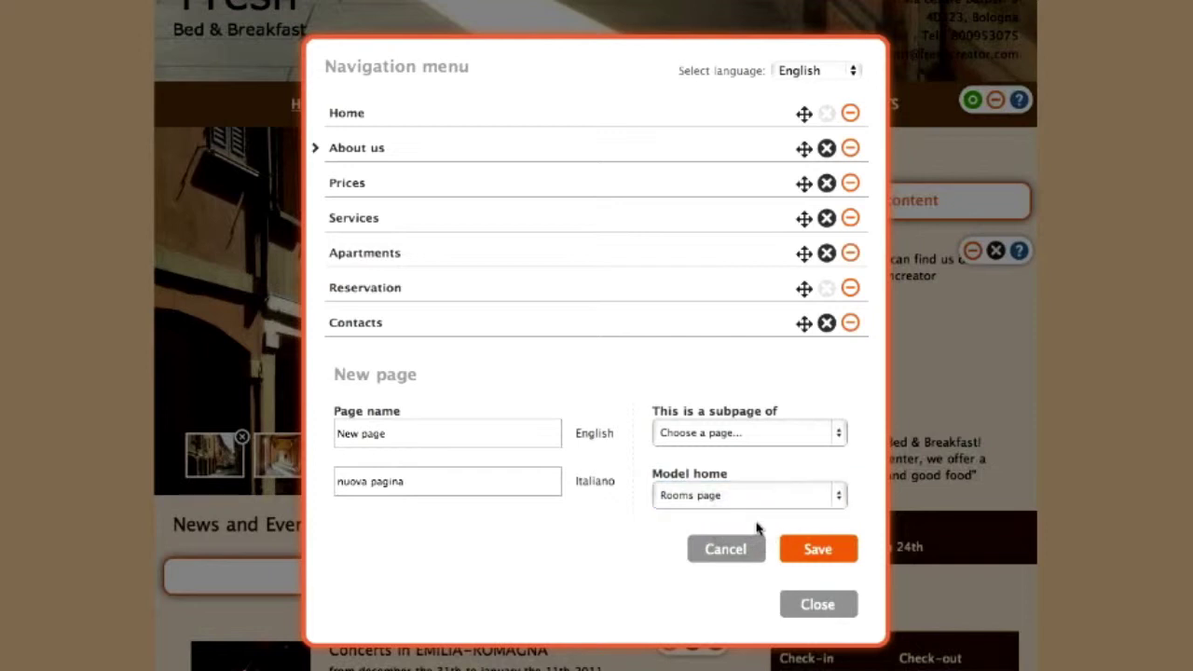
click(756, 528)
click(840, 437)
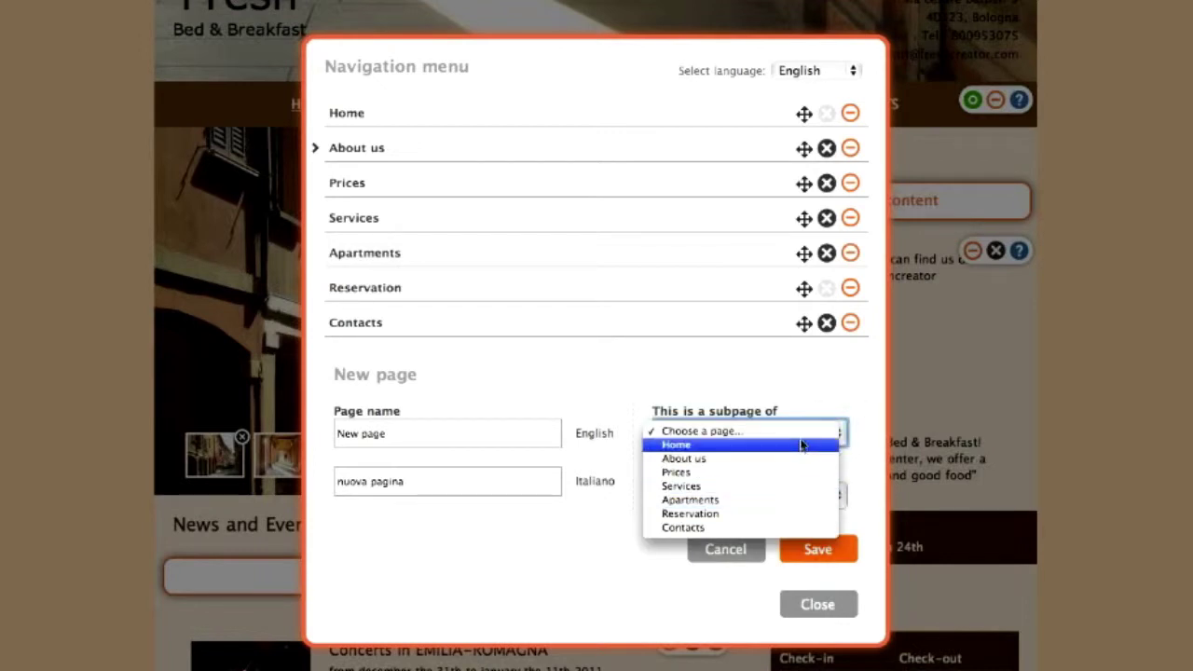
click(801, 432)
click(818, 551)
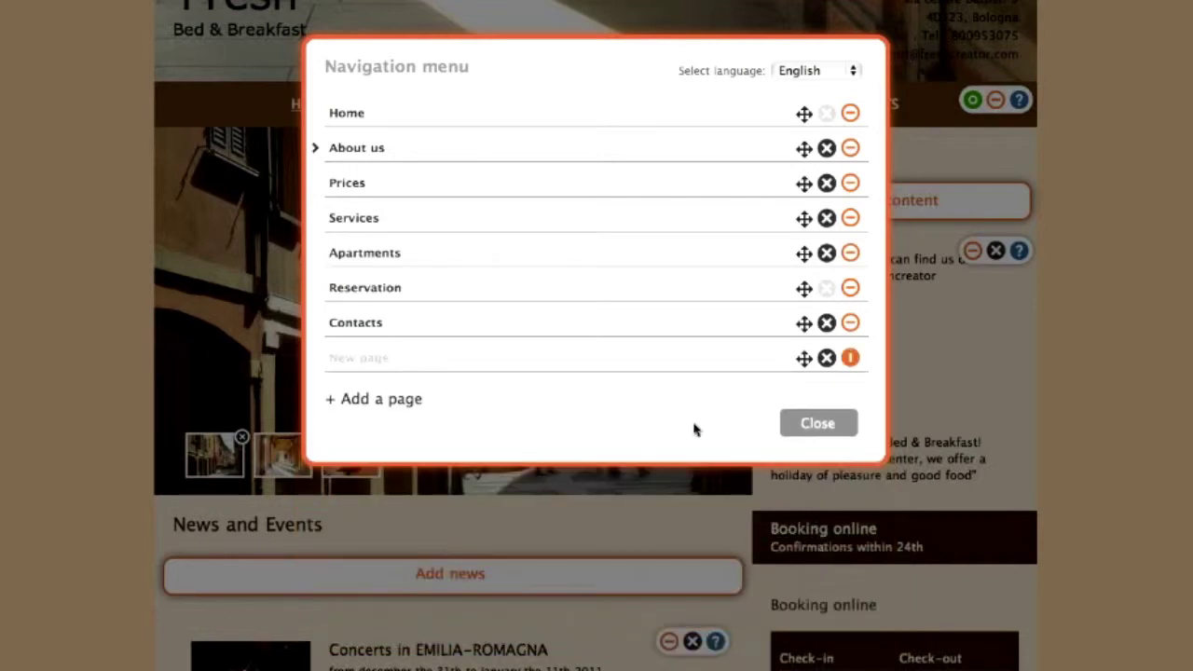
click(815, 427)
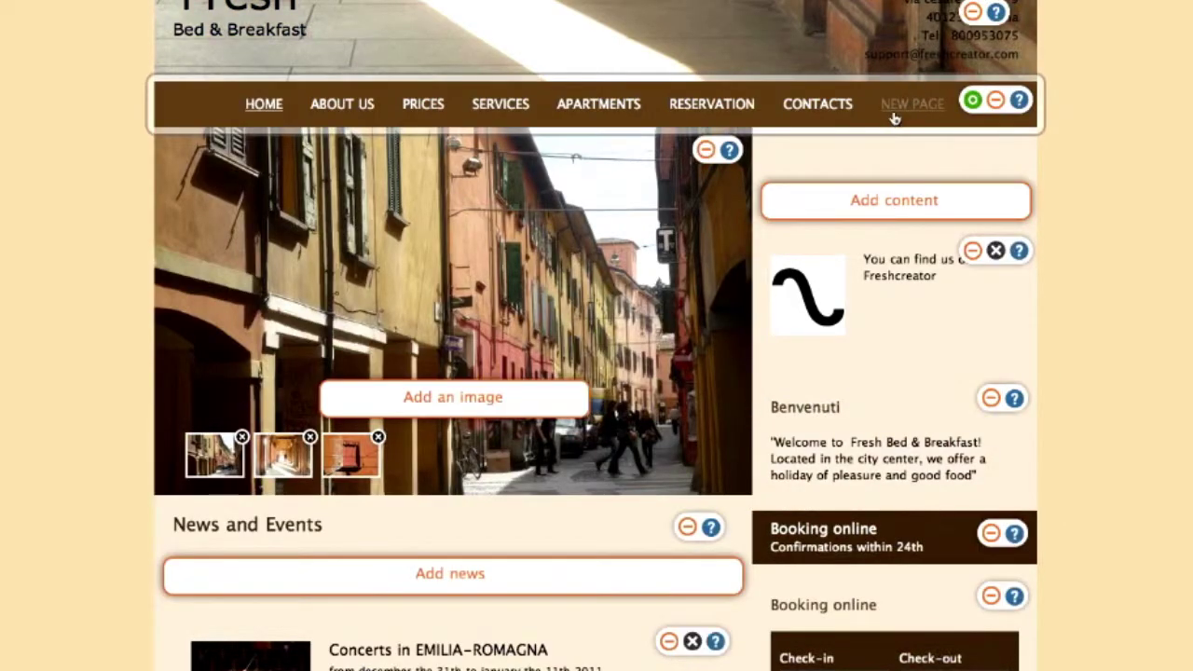
Activate New page in the navigation menu and close the menu editor.
click(973, 100)
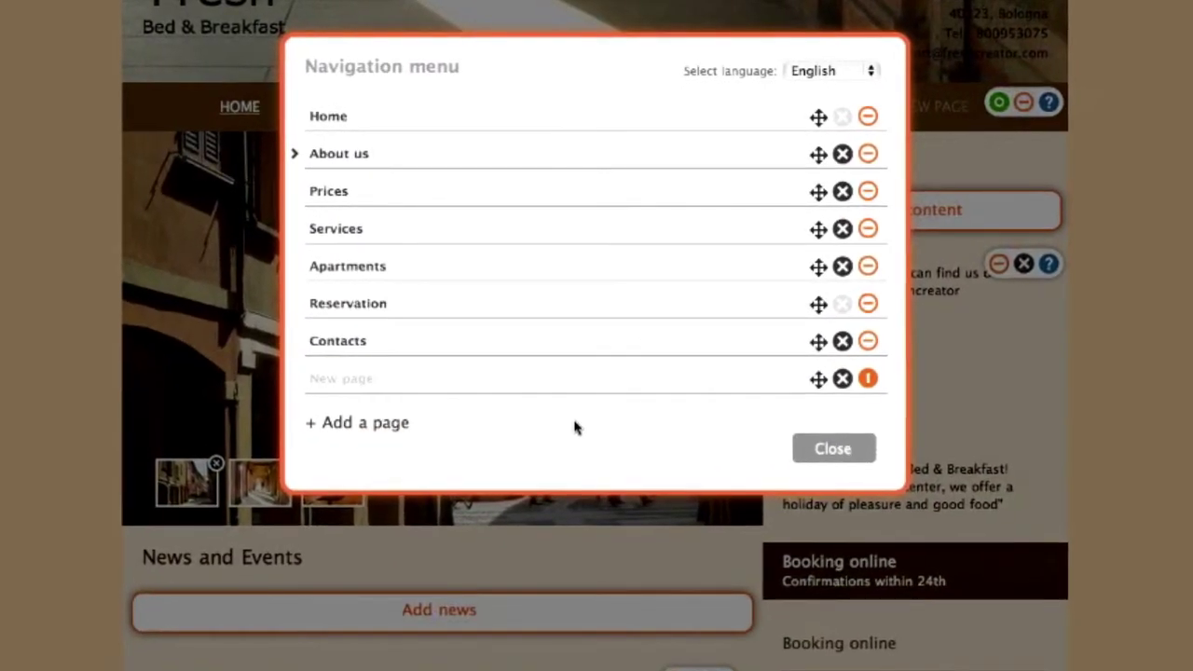
click(866, 379)
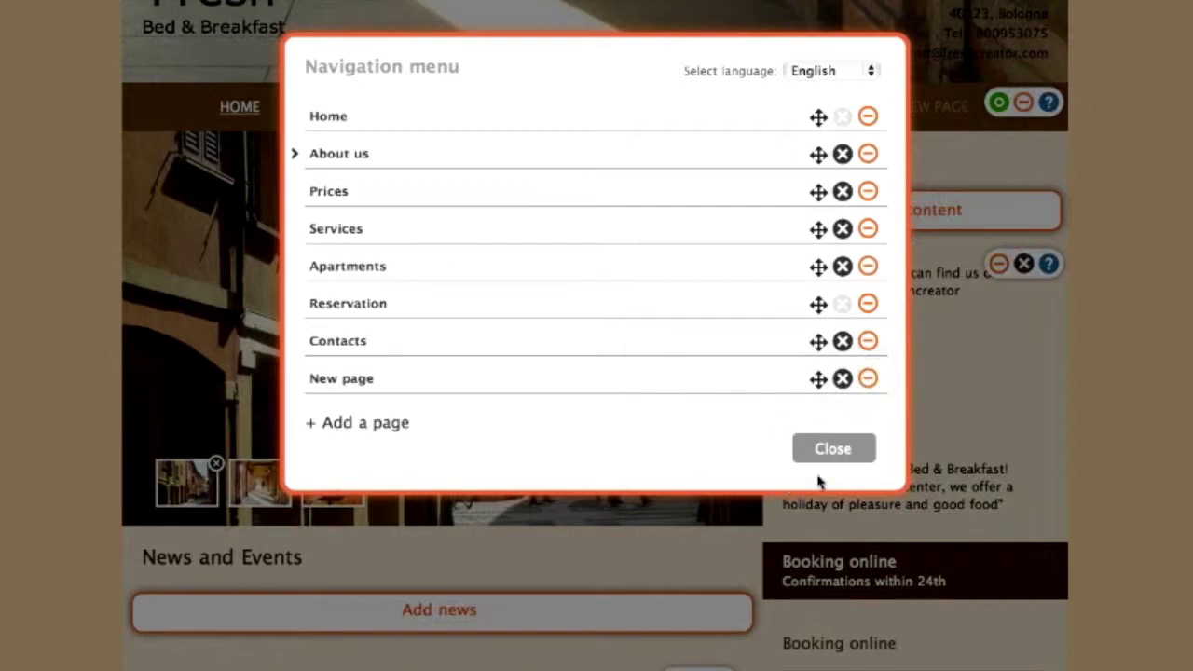
click(838, 452)
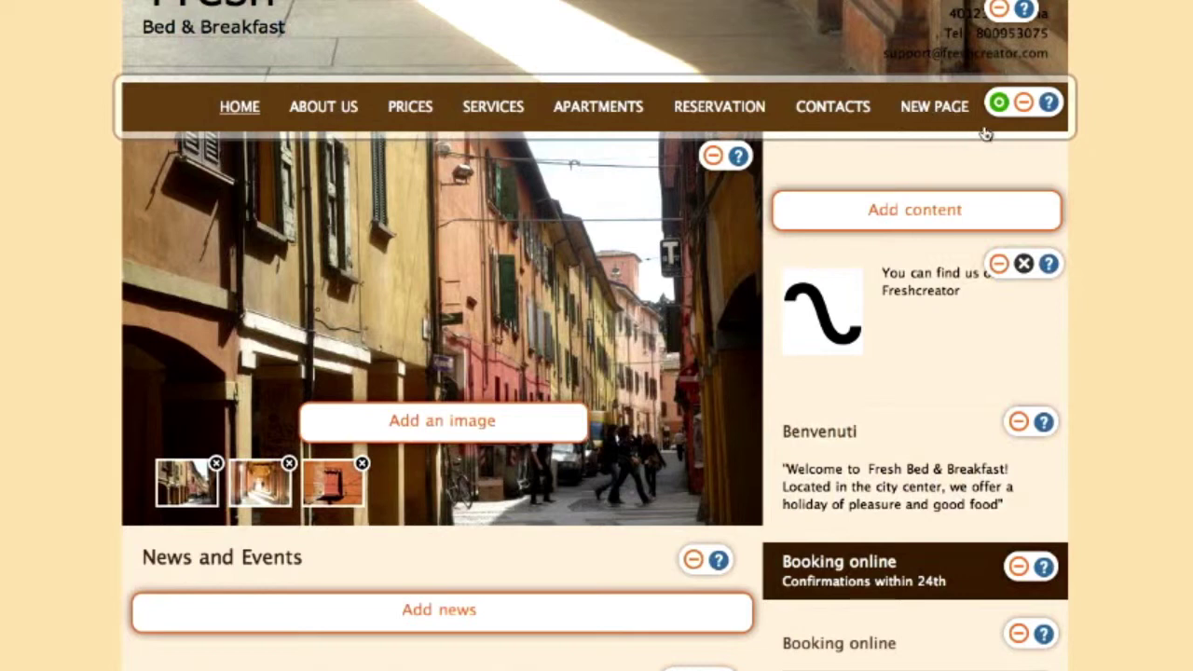
Permanently delete New page from the navigation menu.
click(998, 103)
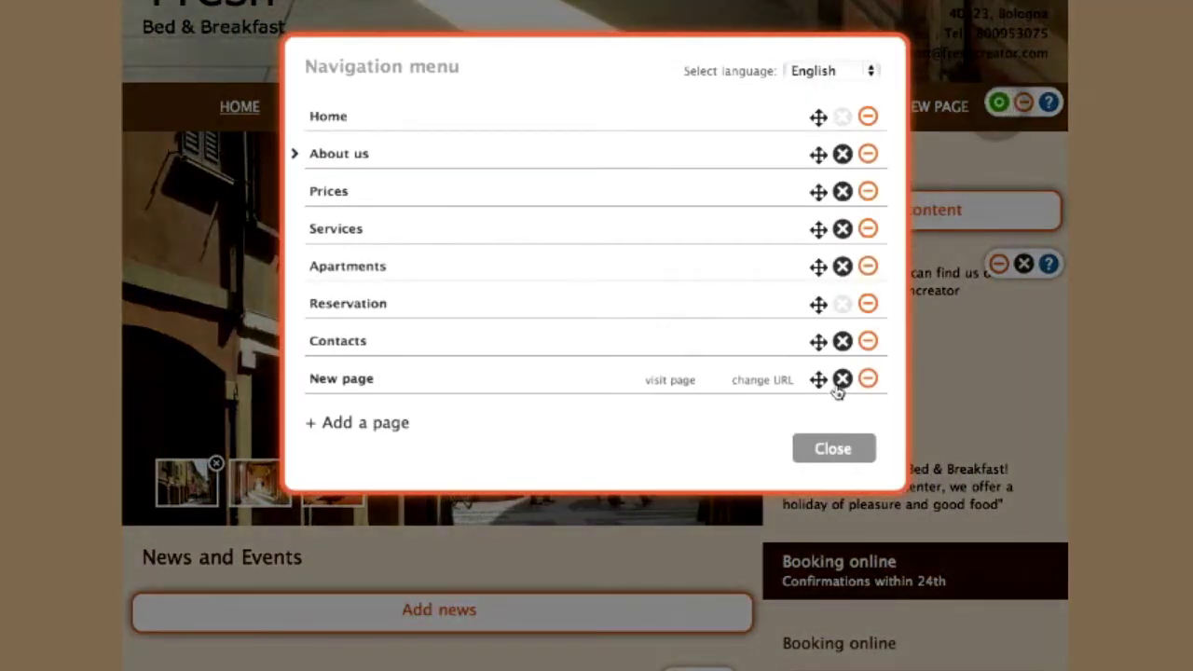
click(842, 380)
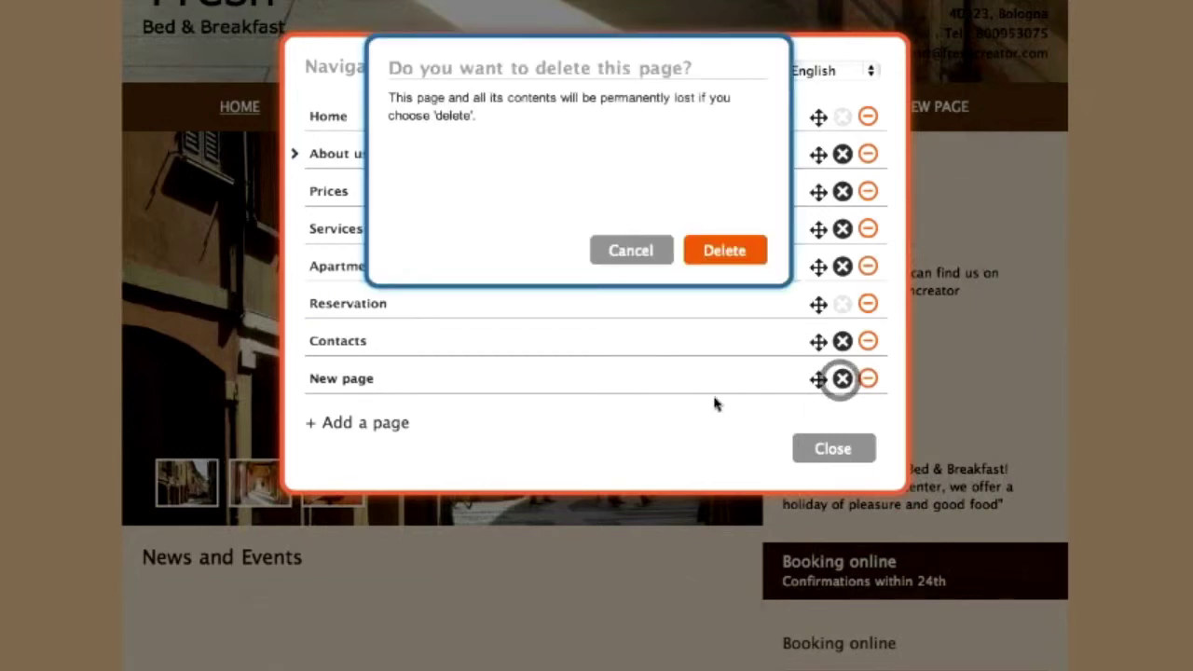
click(706, 261)
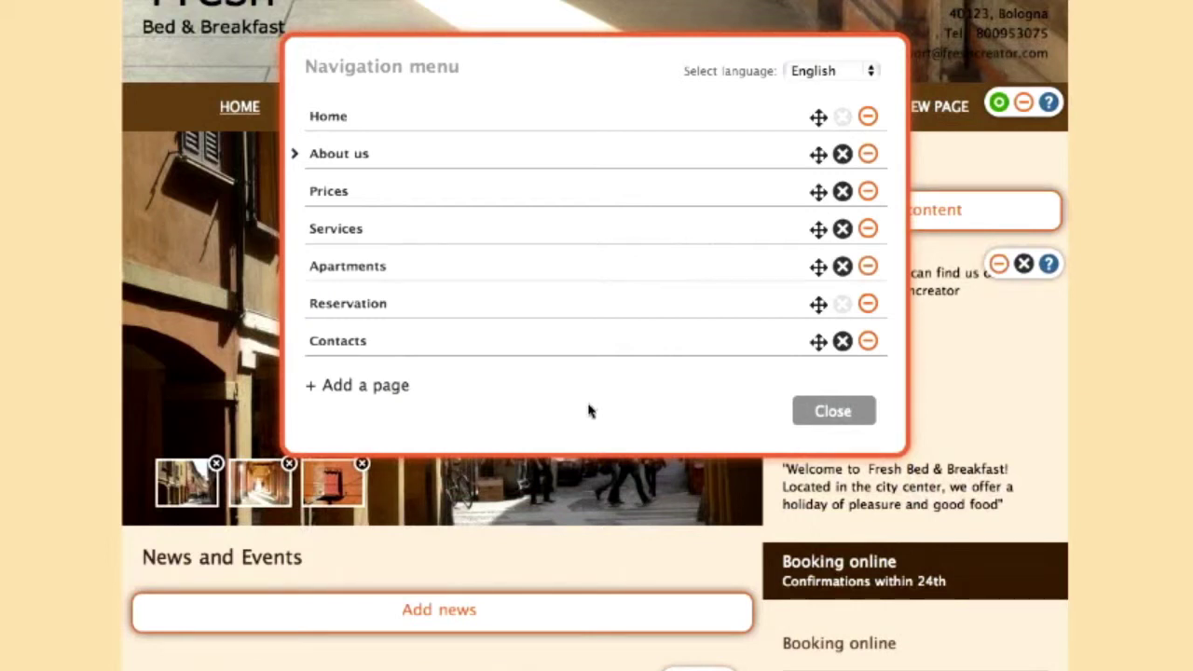
mouse_move(788, 169)
click(773, 156)
text(http://)
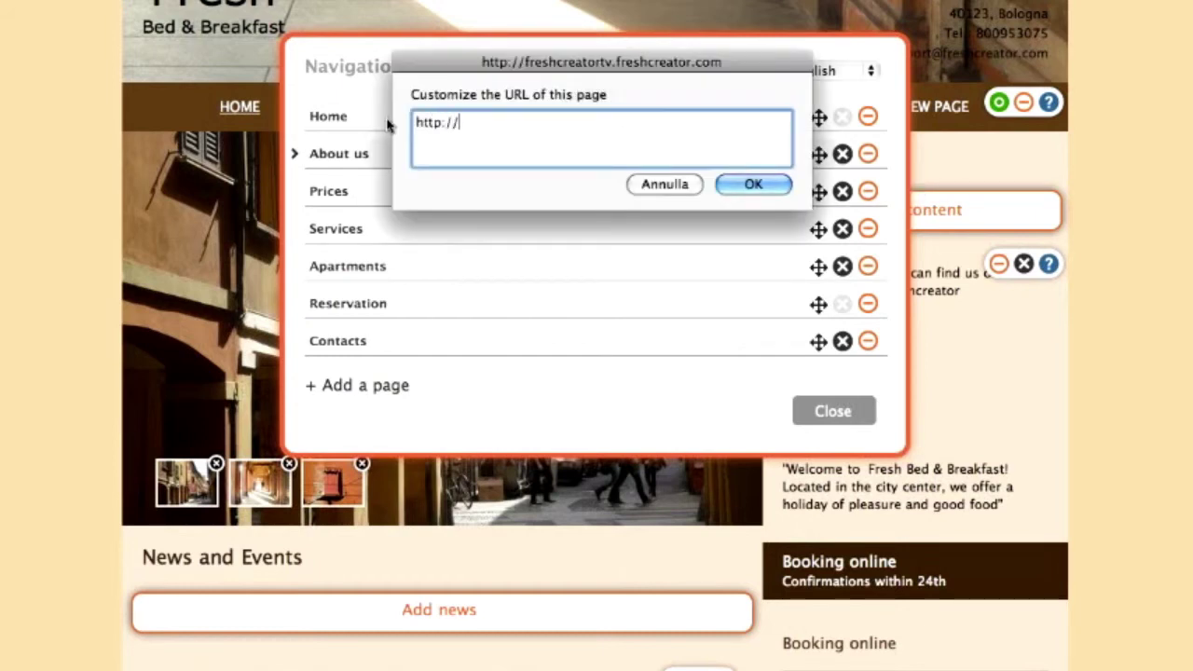
text(www.freshcreator)
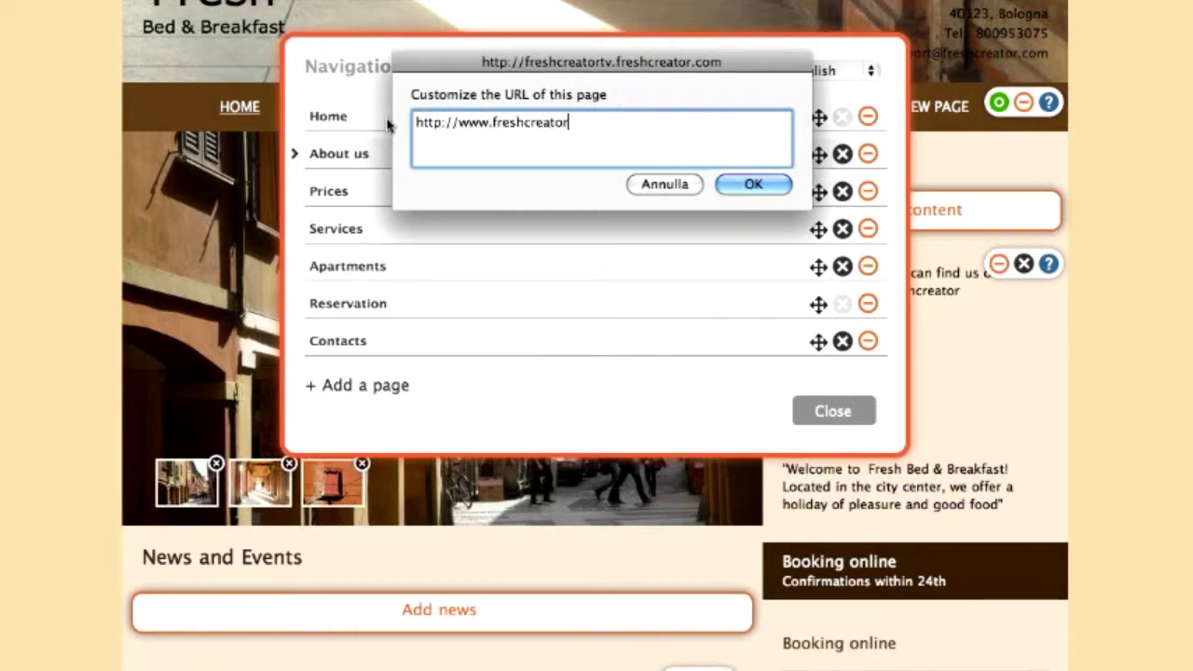
text(.com)
click(775, 191)
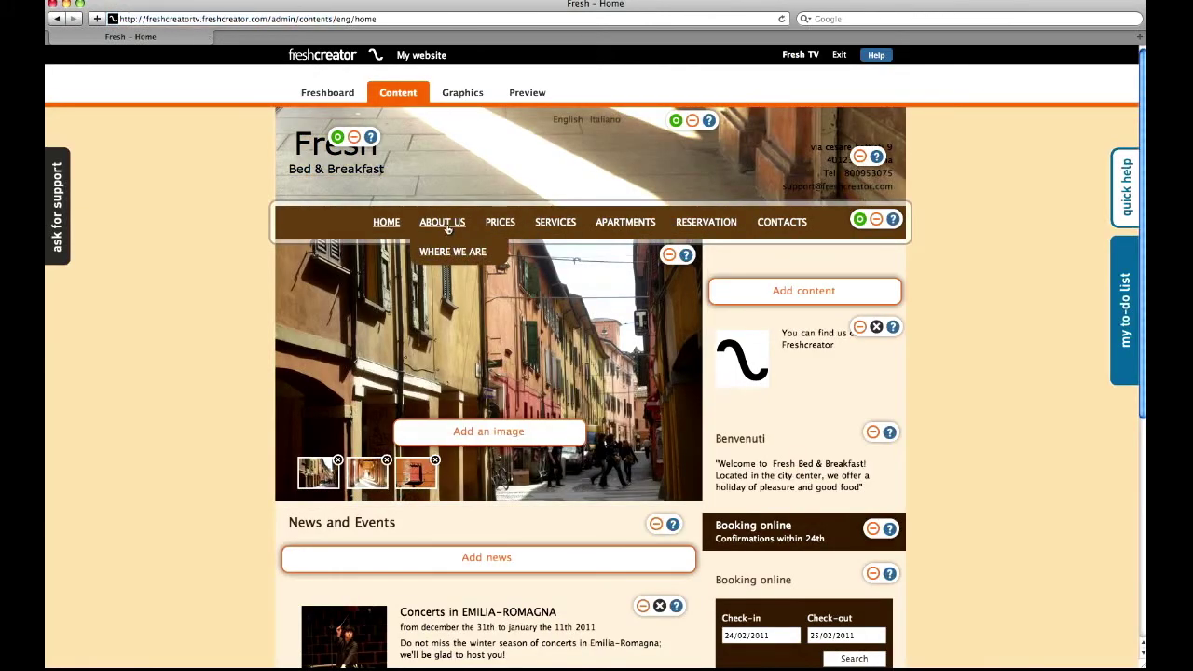
click(448, 224)
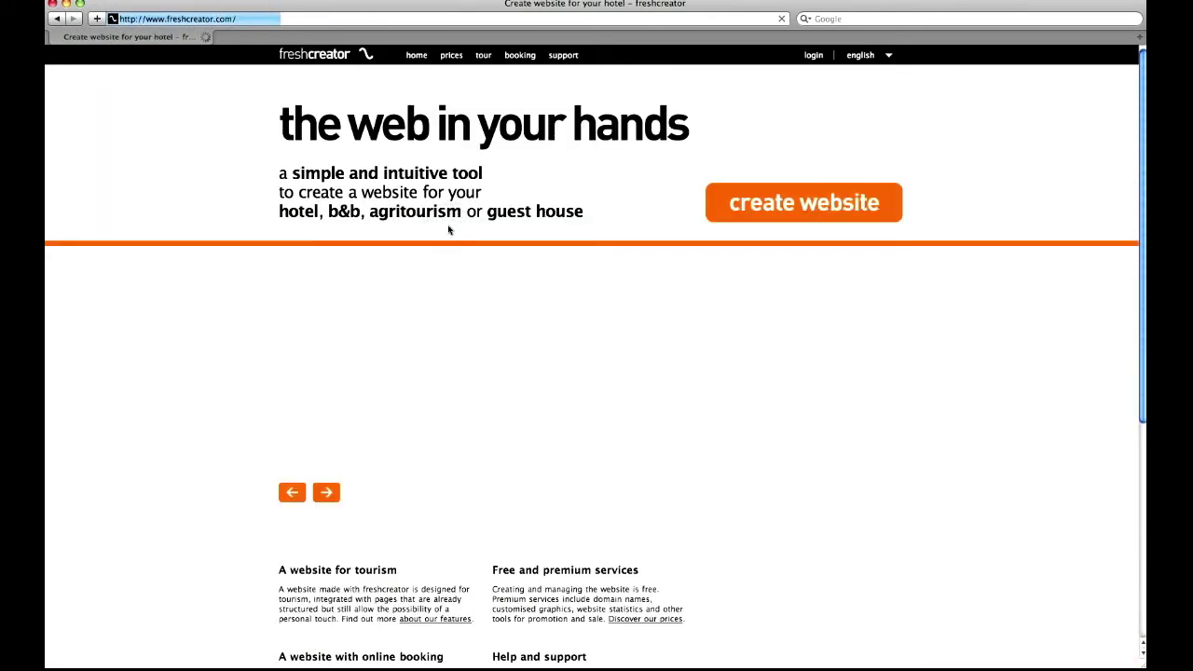